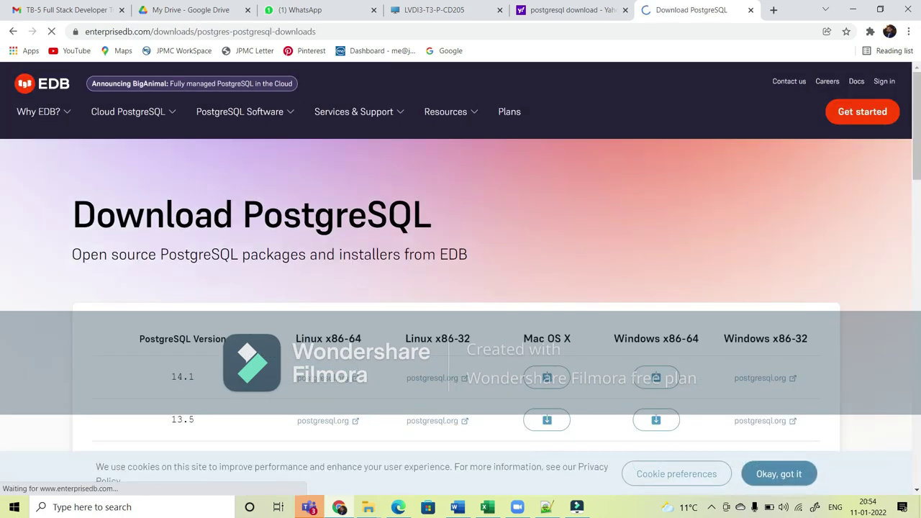
Step: Request the PostgreSQL 14.1 Windows x86-64 installer from the EDB version table
scroll(361, 210, "down", 1)
scroll(362, 210, "down", 1)
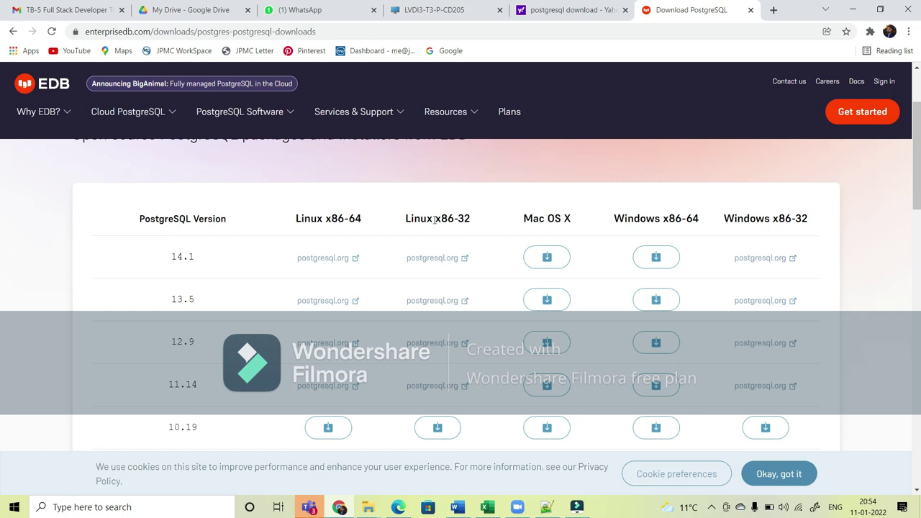
left_click(656, 260)
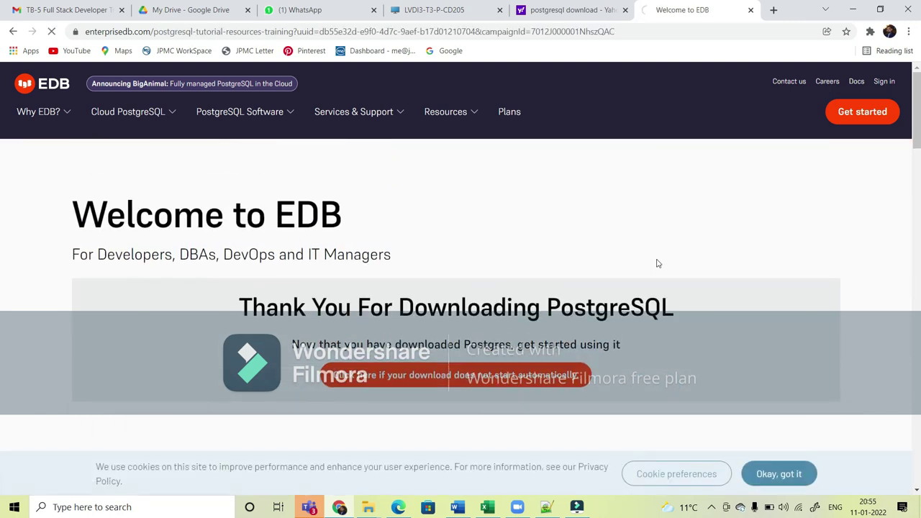
Step: Start the postgresql-14.1-1-windows-x64.exe download manually and show the browser's full downloads list
left_click(408, 387)
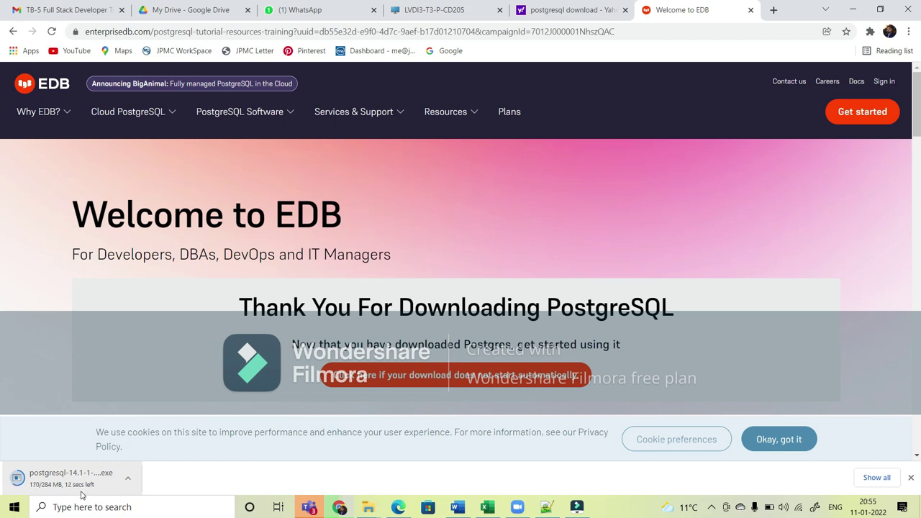
left_click(876, 478)
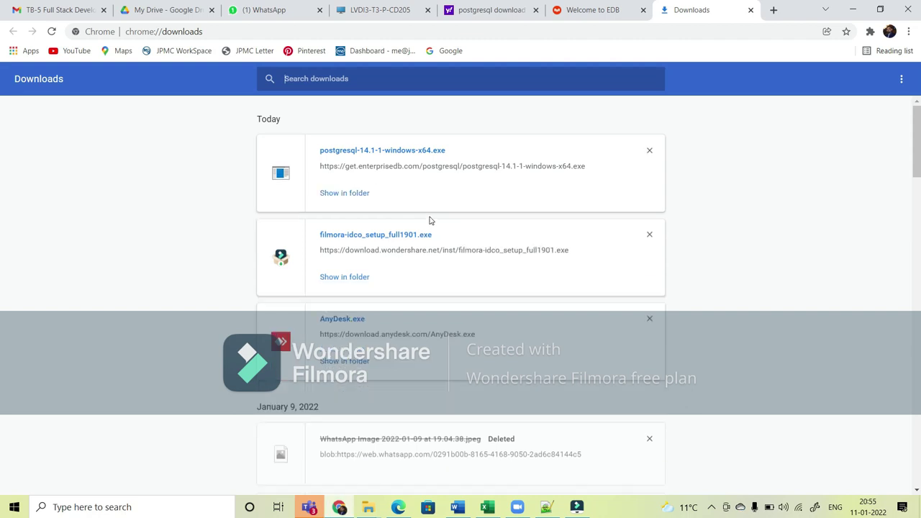
Step: Copy the postgresql-14.1-1-windows-x64 installer into the Software folder on Personal (D:)
left_click(344, 193)
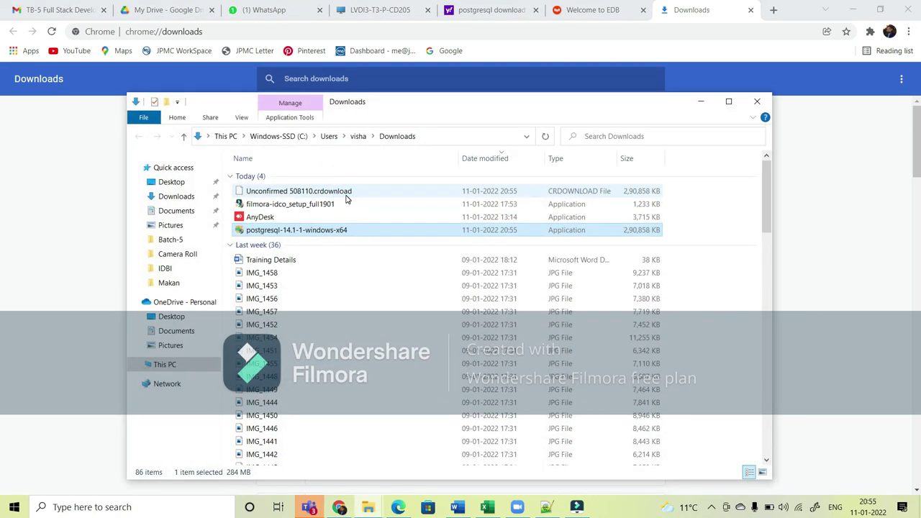
key("super+d")
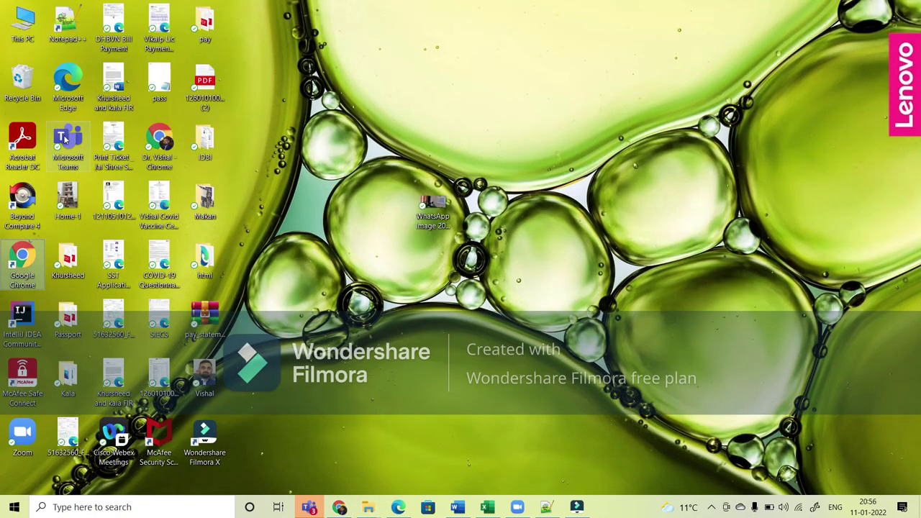
double_click(23, 32)
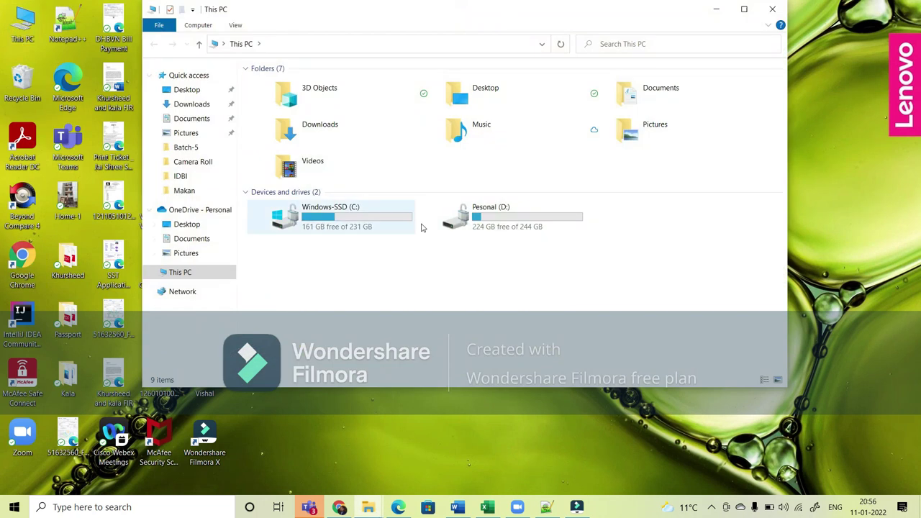
double_click(492, 227)
double_click(288, 124)
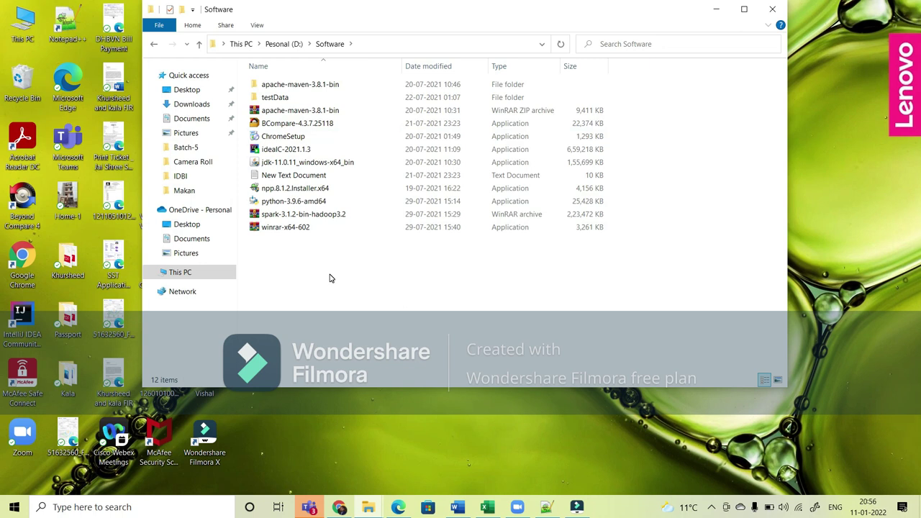
key("ctrl+v")
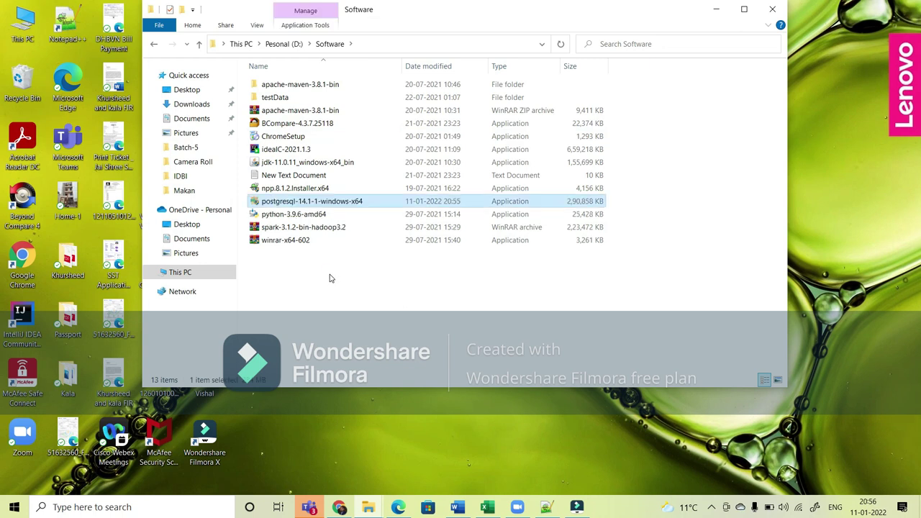
left_click(330, 279)
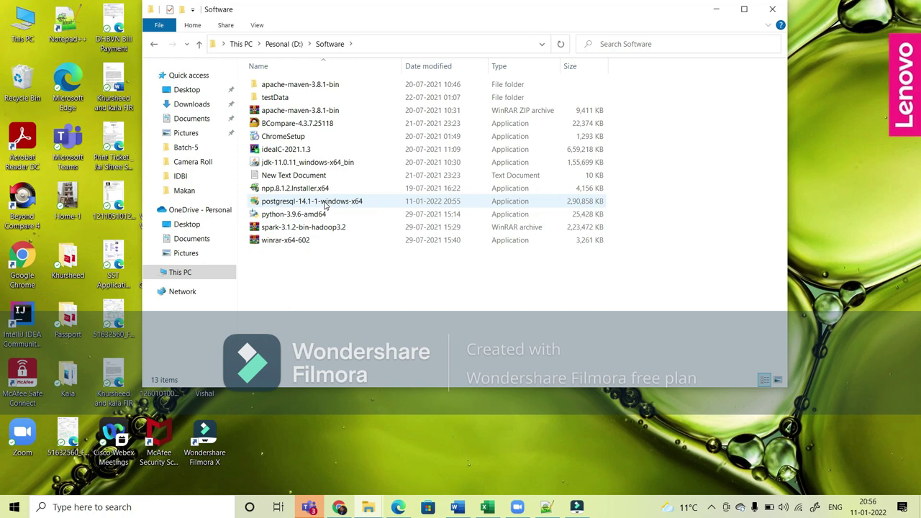
right_click(324, 206)
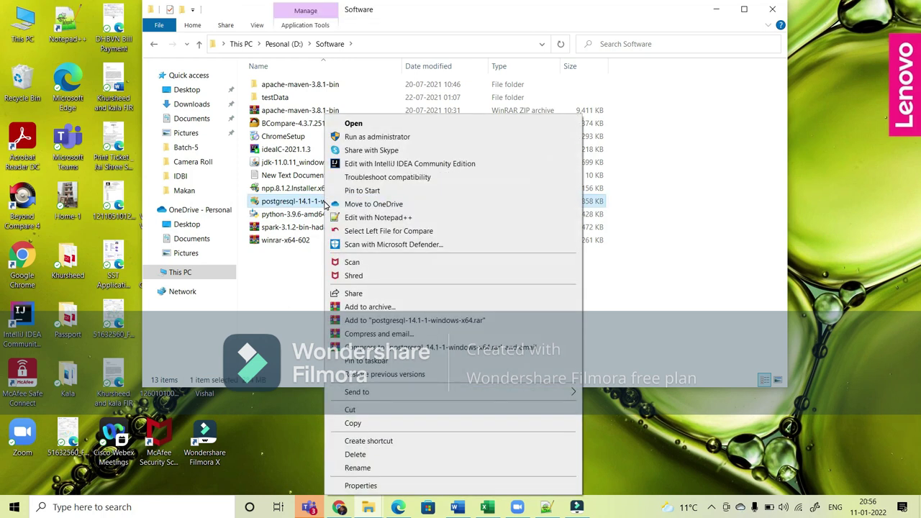
Step: Run the installer as administrator, keeping default directories and all four components
left_click(367, 138)
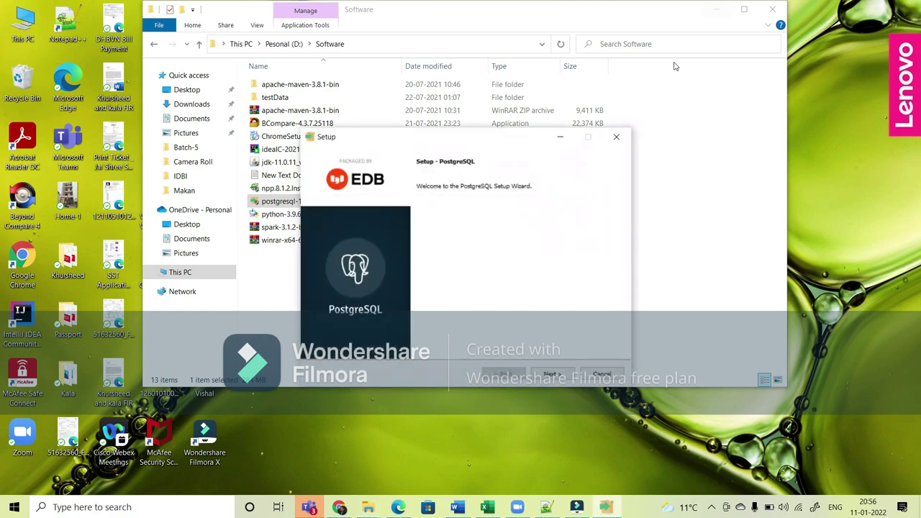
left_click(551, 374)
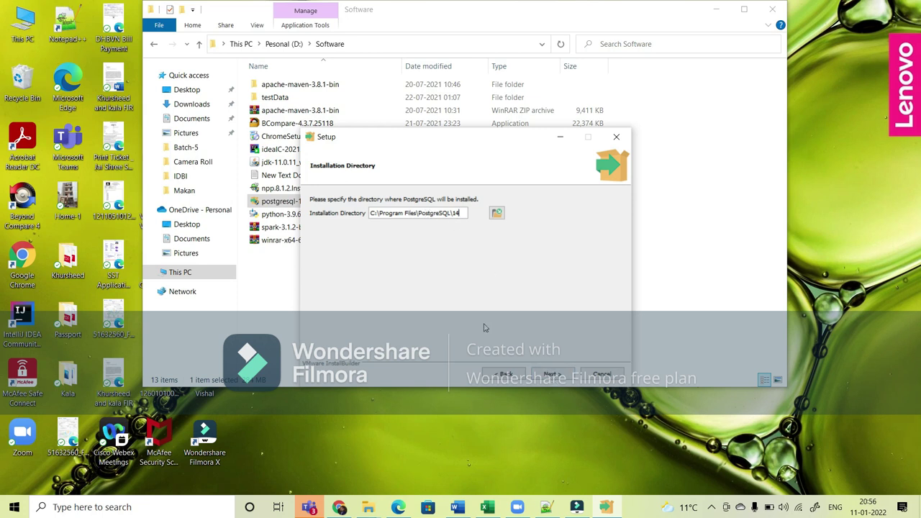
left_click(550, 375)
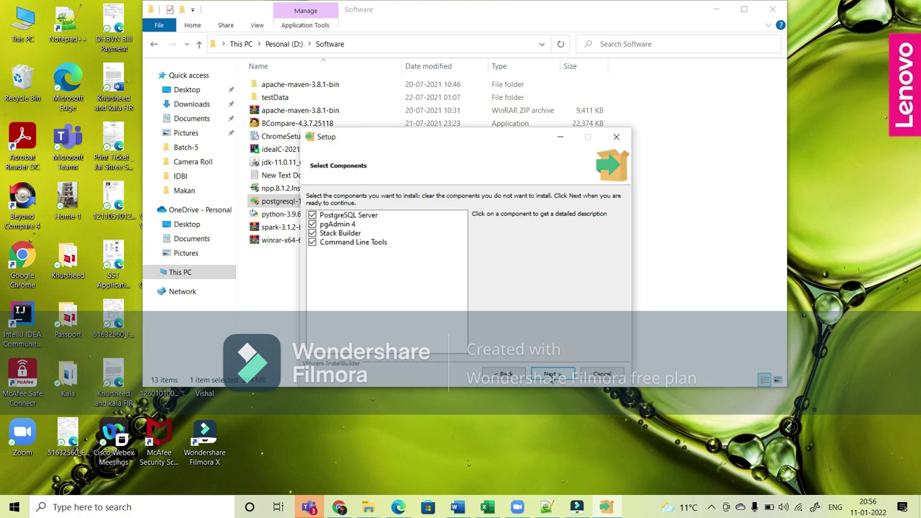
left_click(550, 375)
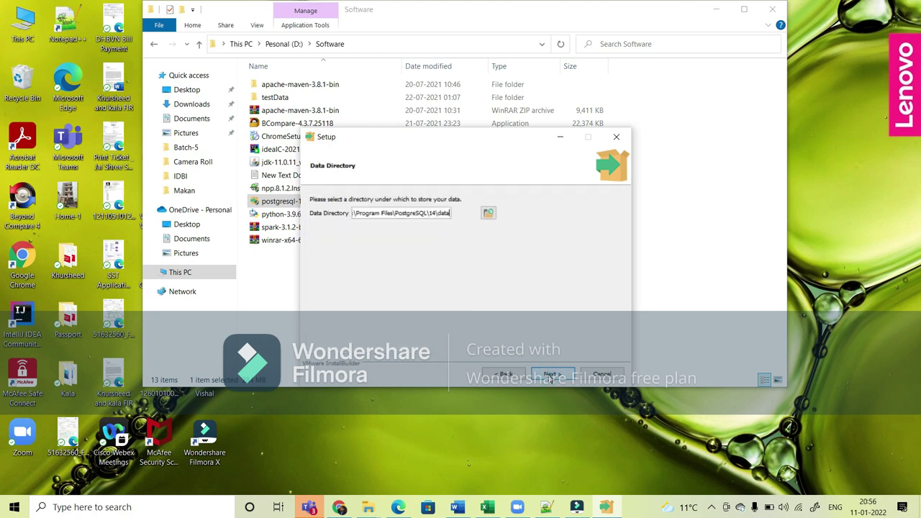
left_click(551, 377)
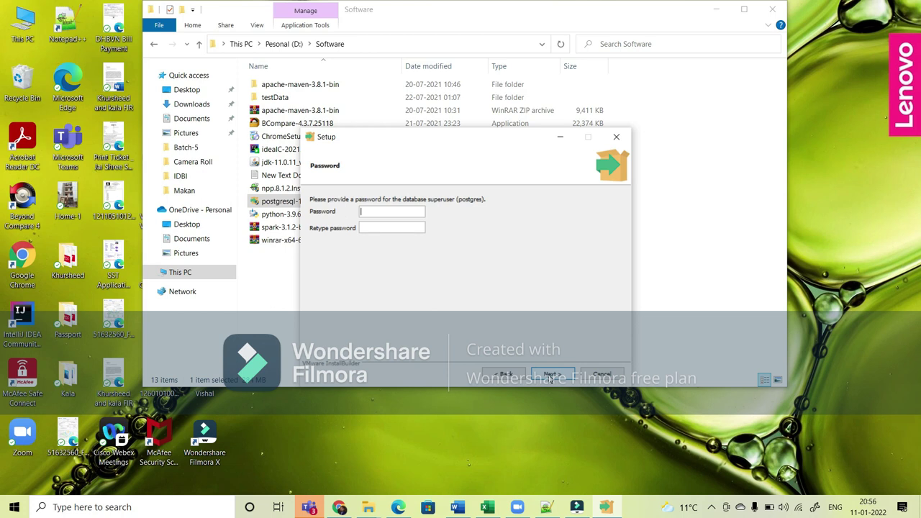
Step: Enter and confirm the database superuser password
type("addstgres")
key("Tab")
type("postgres")
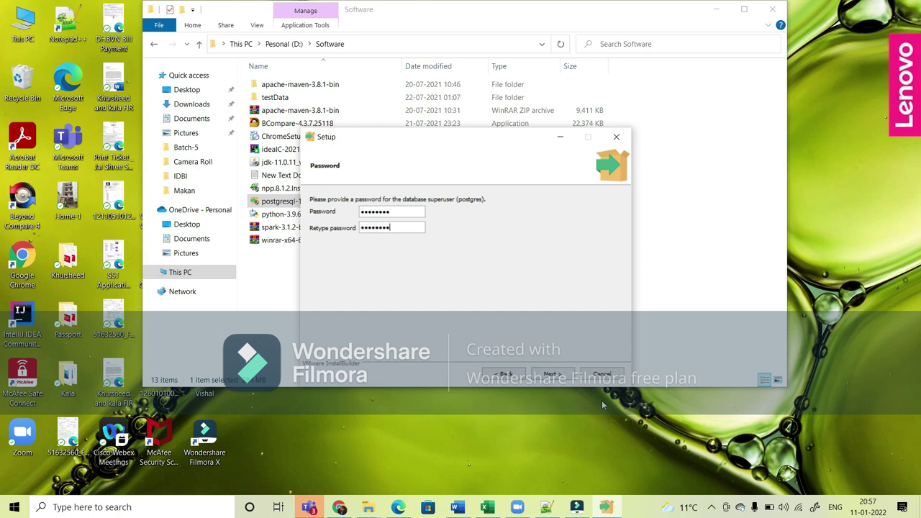
left_click(553, 375)
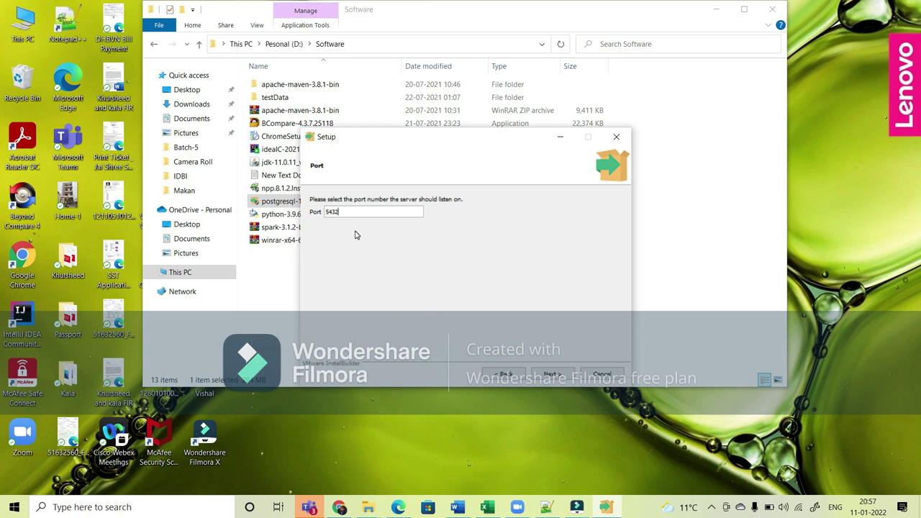
Step: Keep port 5432 and the default locale, then start the PostgreSQL installation
left_click(548, 375)
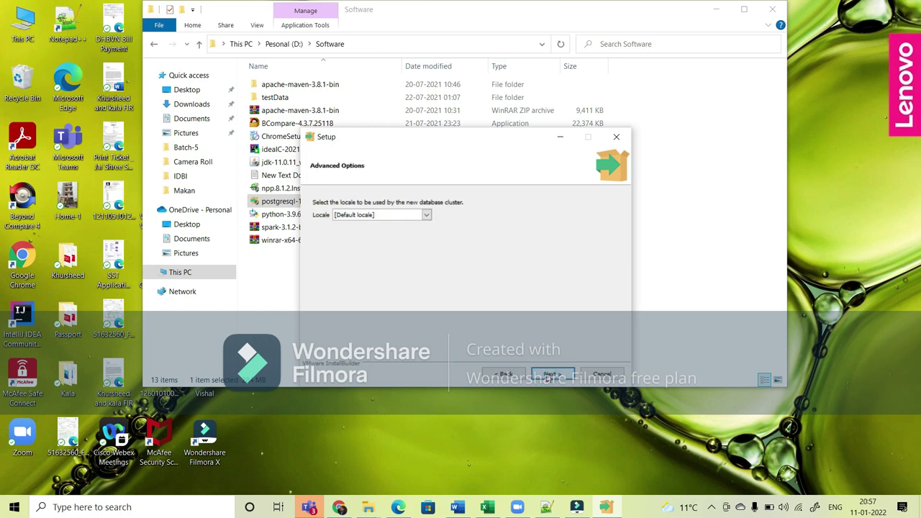
left_click(548, 375)
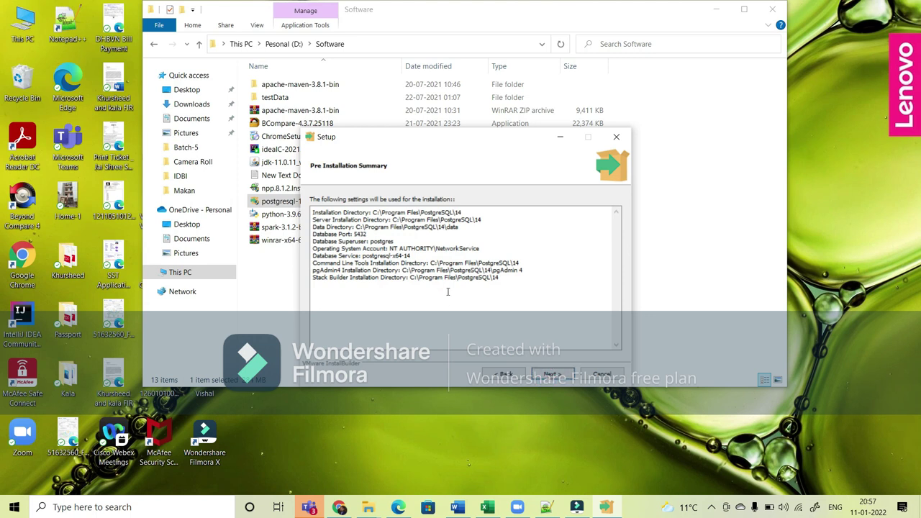
left_click(552, 376)
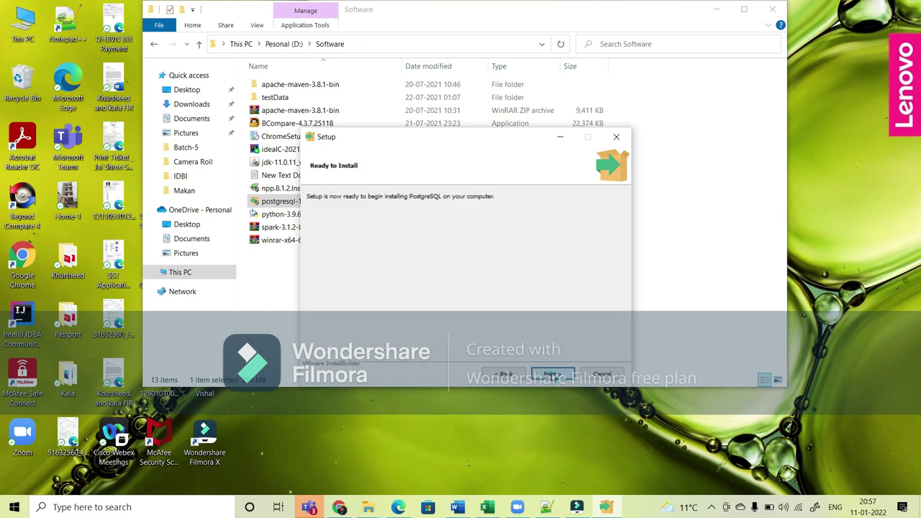
left_click(552, 376)
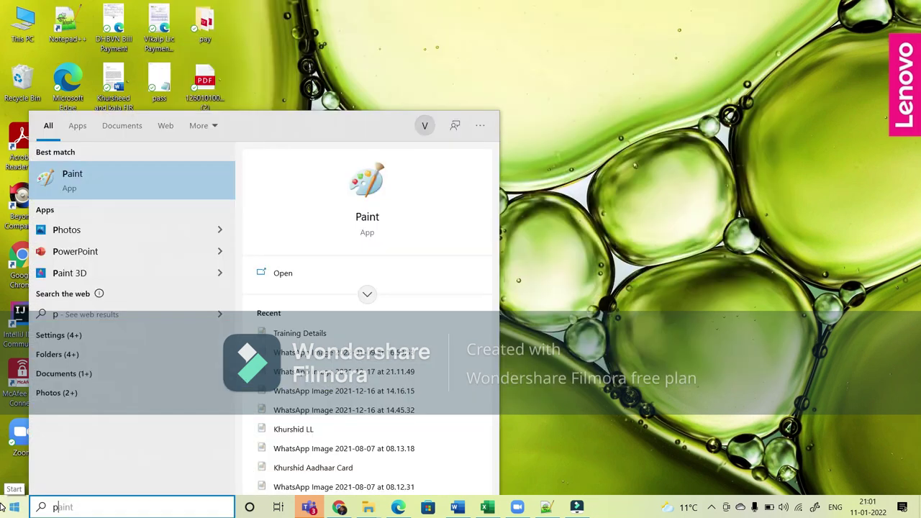
Step: Find pgAdmin 4 via Start menu search and launch it
type("ga")
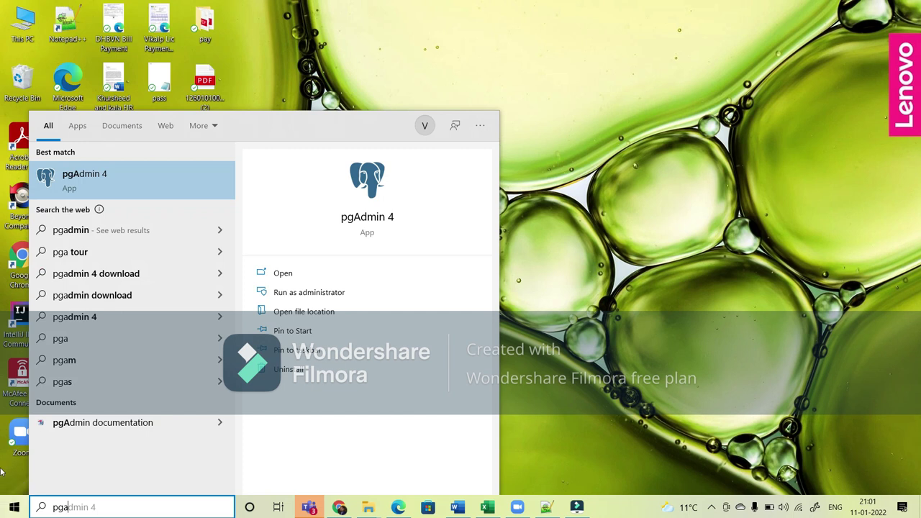
left_click(98, 182)
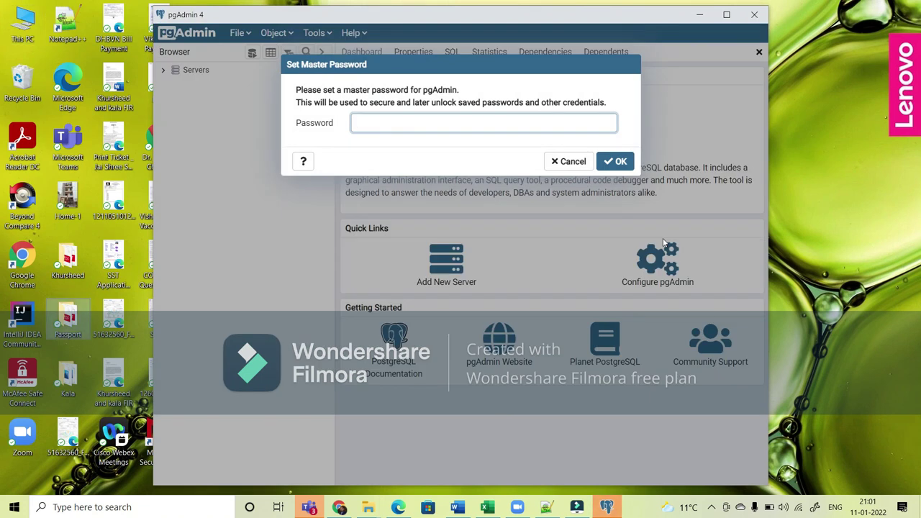
Step: Set a master password, connect to PostgreSQL 14 with saved password, and maximize pgAdmin
left_click(422, 120)
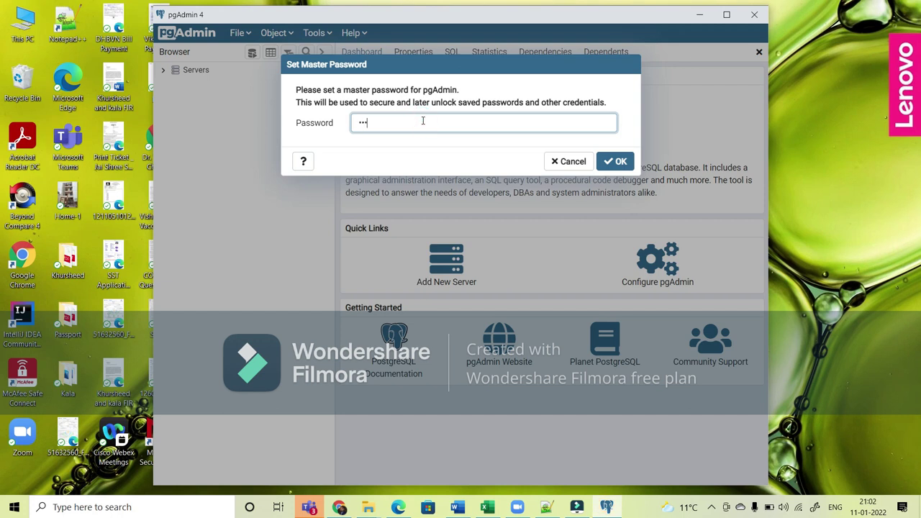
left_click(613, 161)
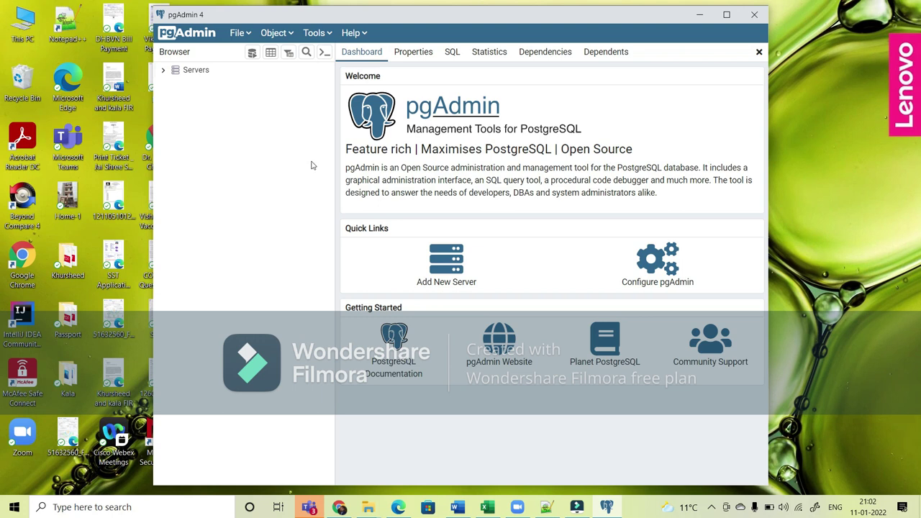
left_click(164, 71)
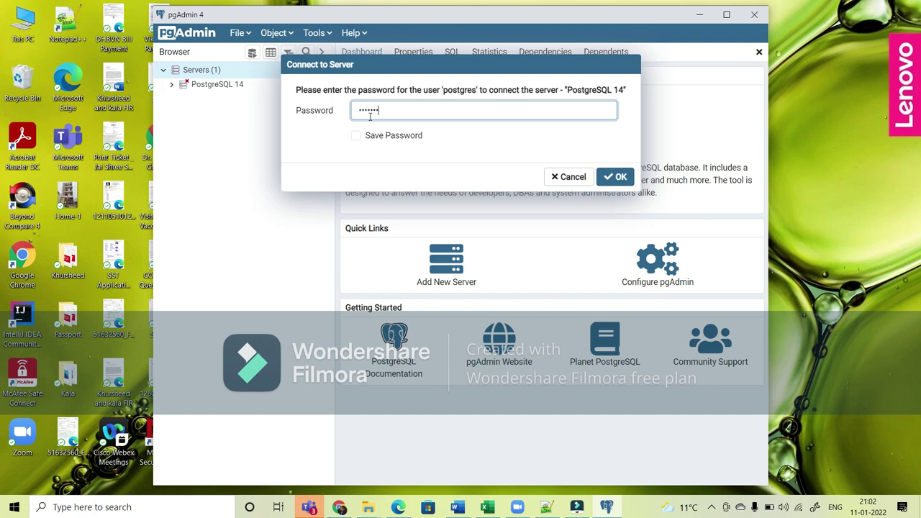
left_click(356, 136)
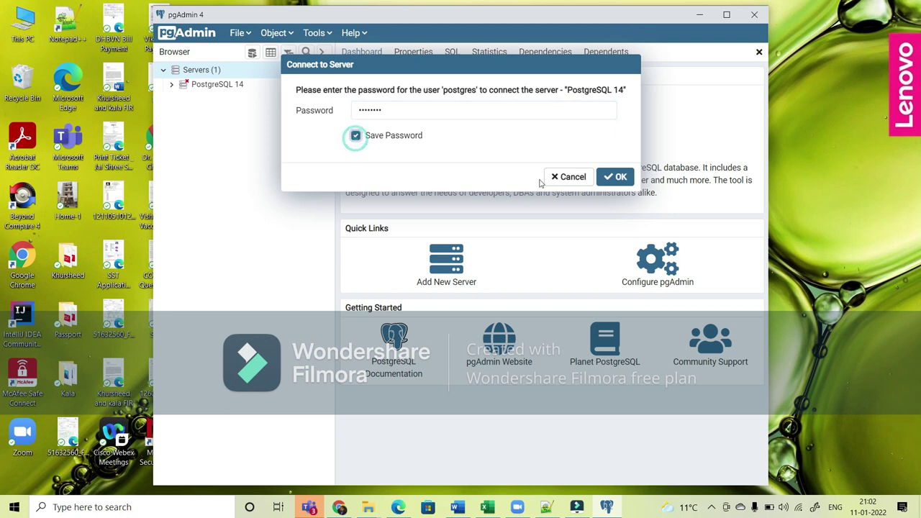
left_click(617, 179)
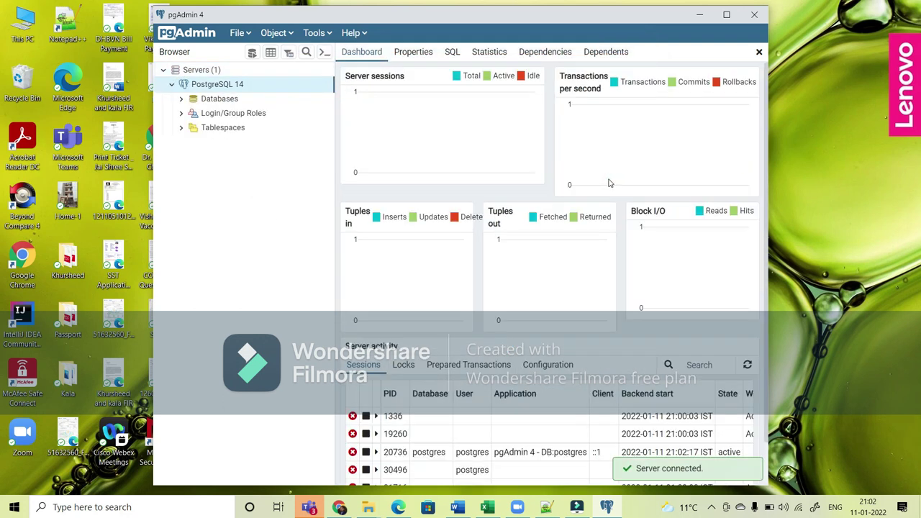
left_click(726, 14)
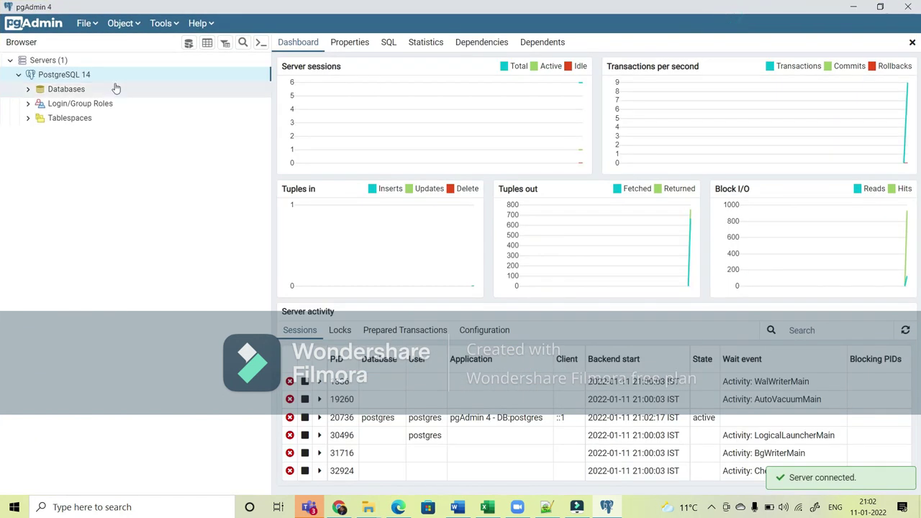
Step: Expand Databases > postgres > Schemas > public > Tables in the Browser tree
left_click(28, 89)
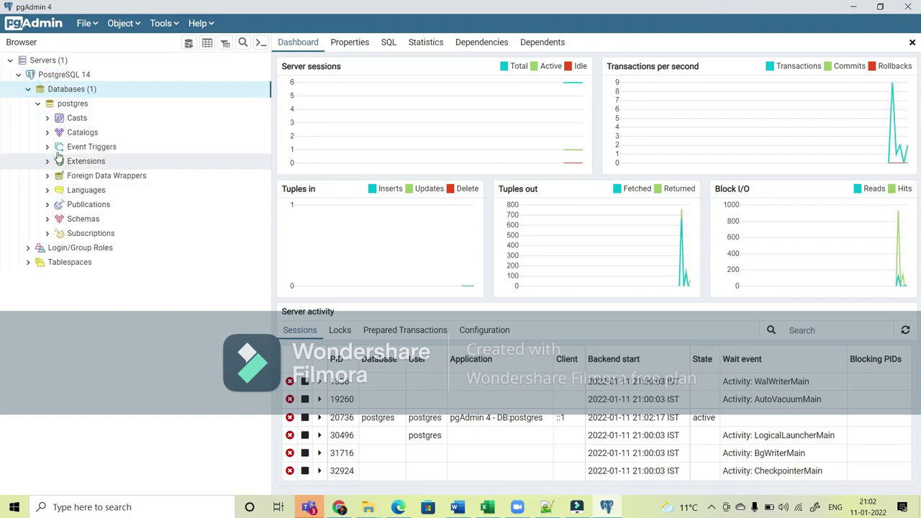
left_click(47, 218)
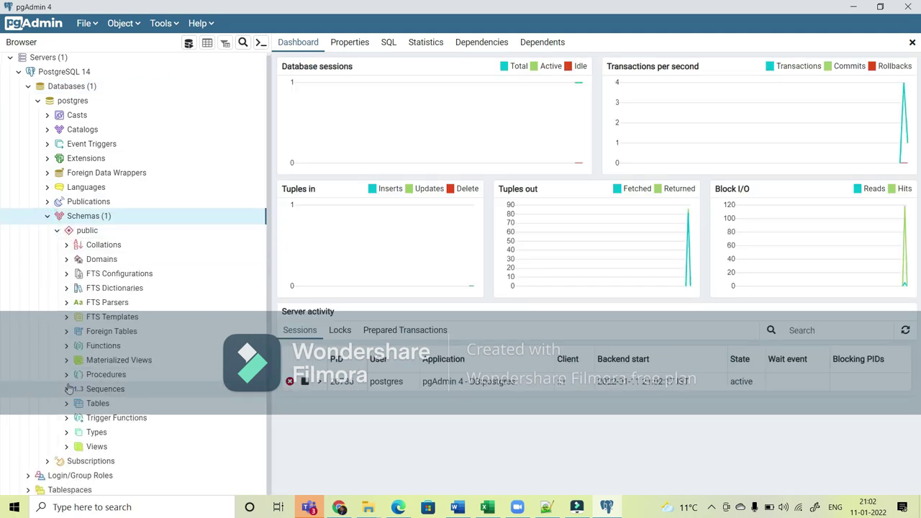
left_click(66, 405)
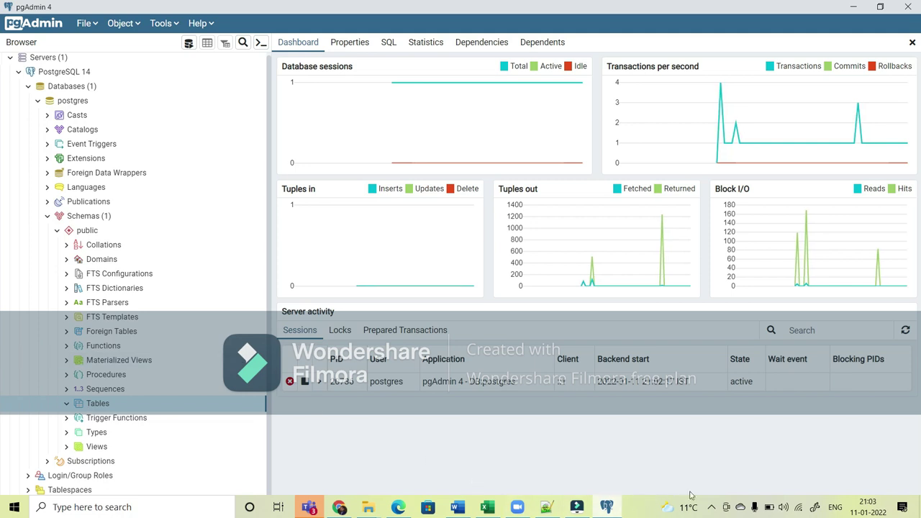
left_click(711, 506)
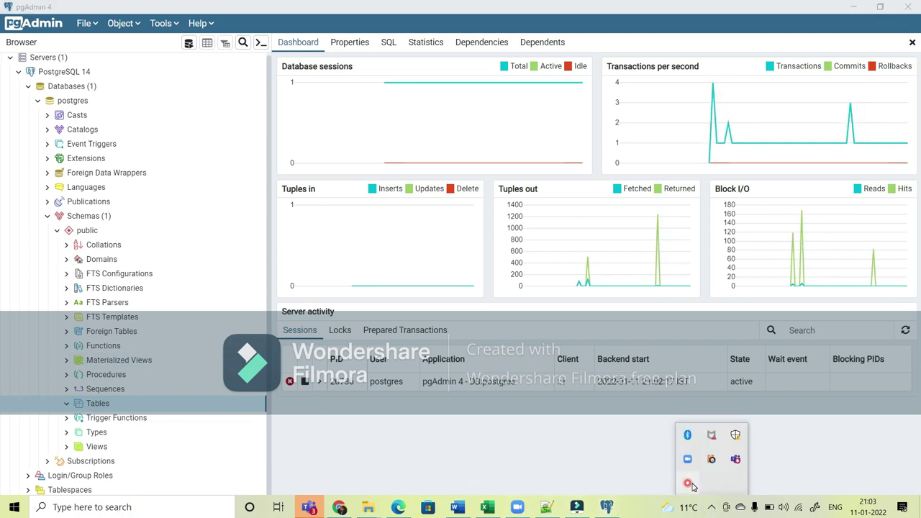
left_click(689, 483)
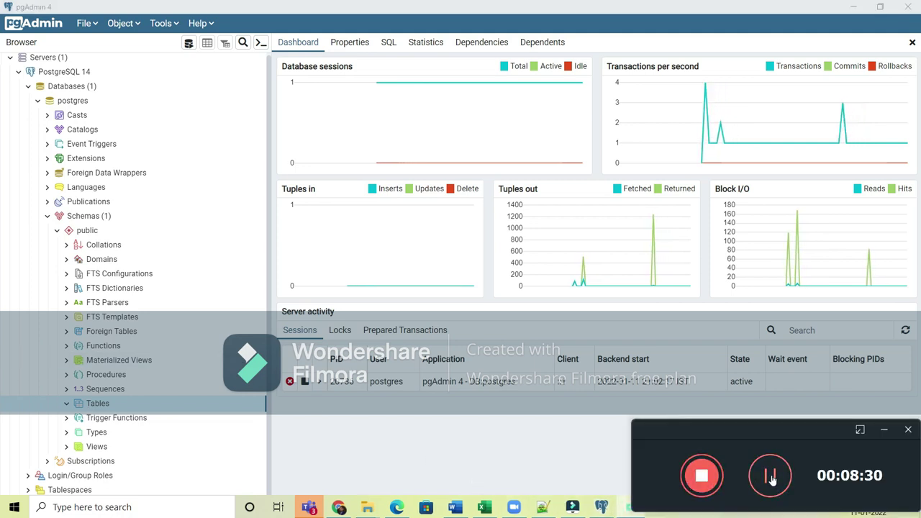